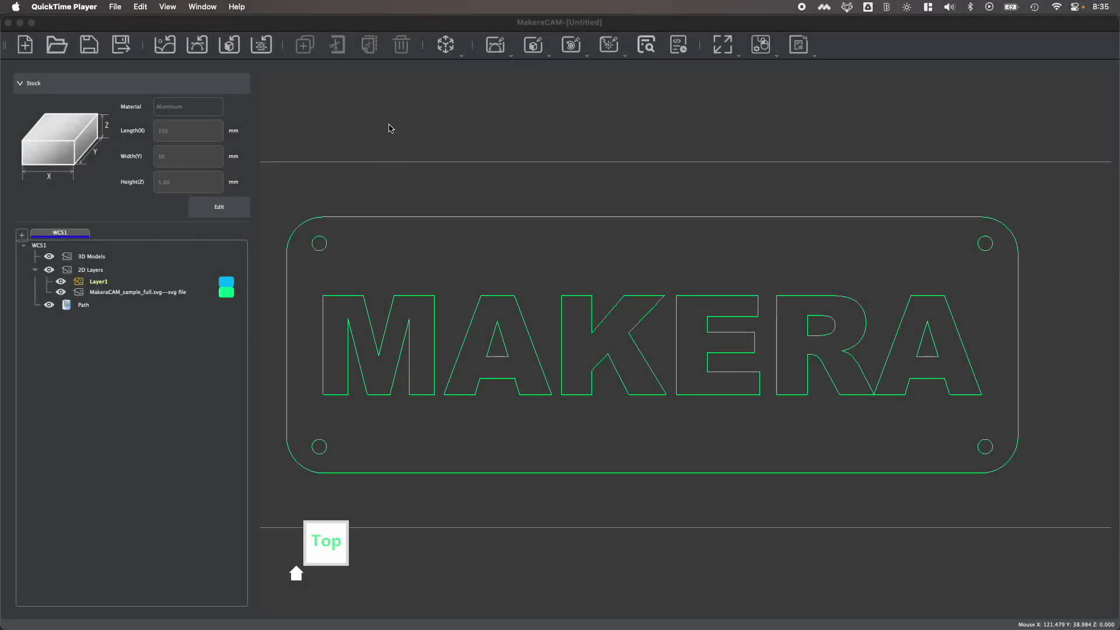
Orbit the MAKERA plate into a tilted 3D view and inspect its rounded outline.
left_click(342, 113)
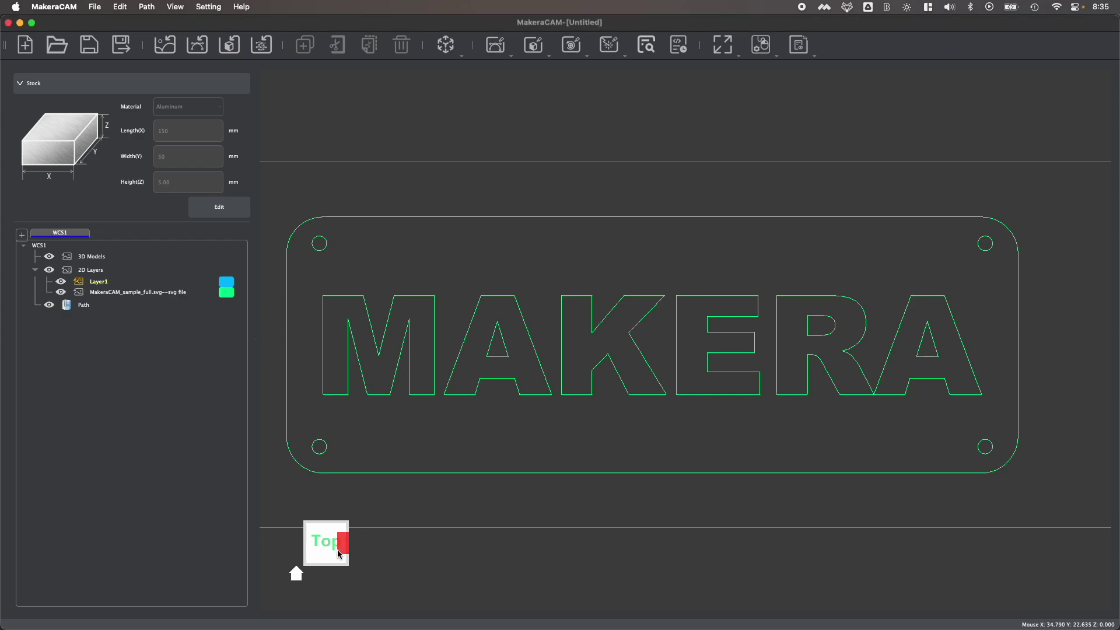
left_click_drag(324, 533, 318, 531)
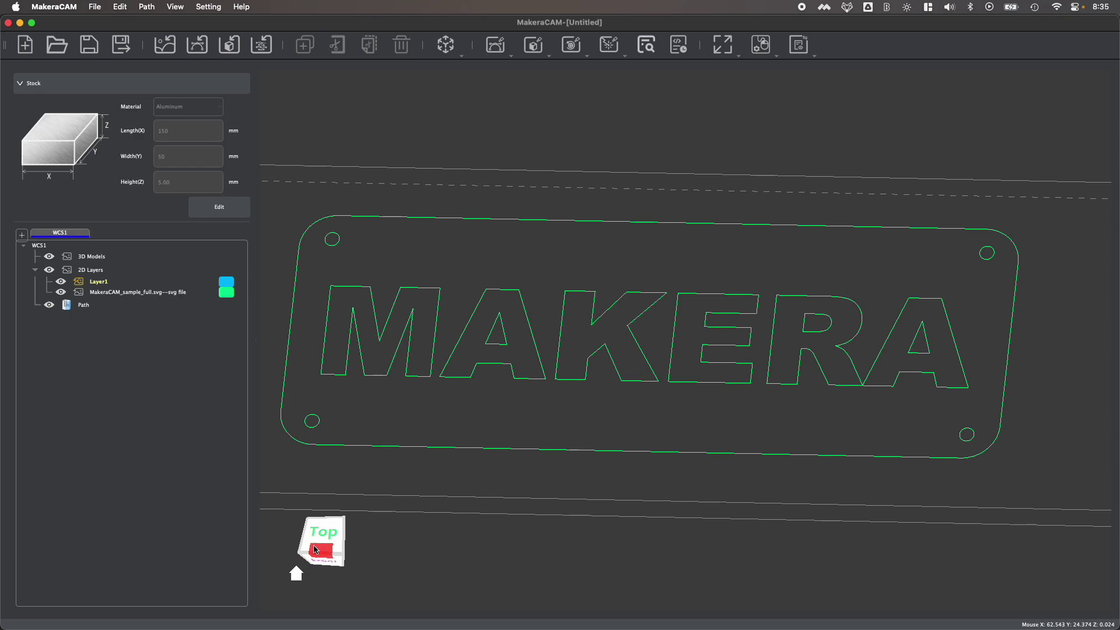
left_click_drag(324, 545, 345, 449)
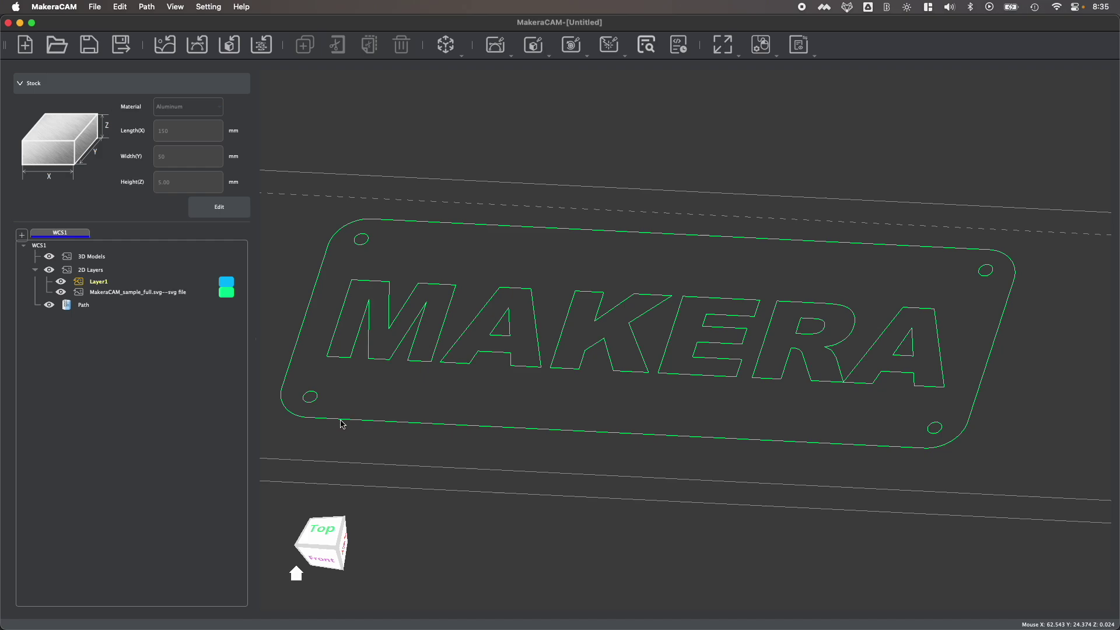
left_click(341, 424)
left_click(310, 401)
left_click(344, 218)
Browse the 2D and 3D toolpath type lists, then return to the flat Top view.
left_click(497, 47)
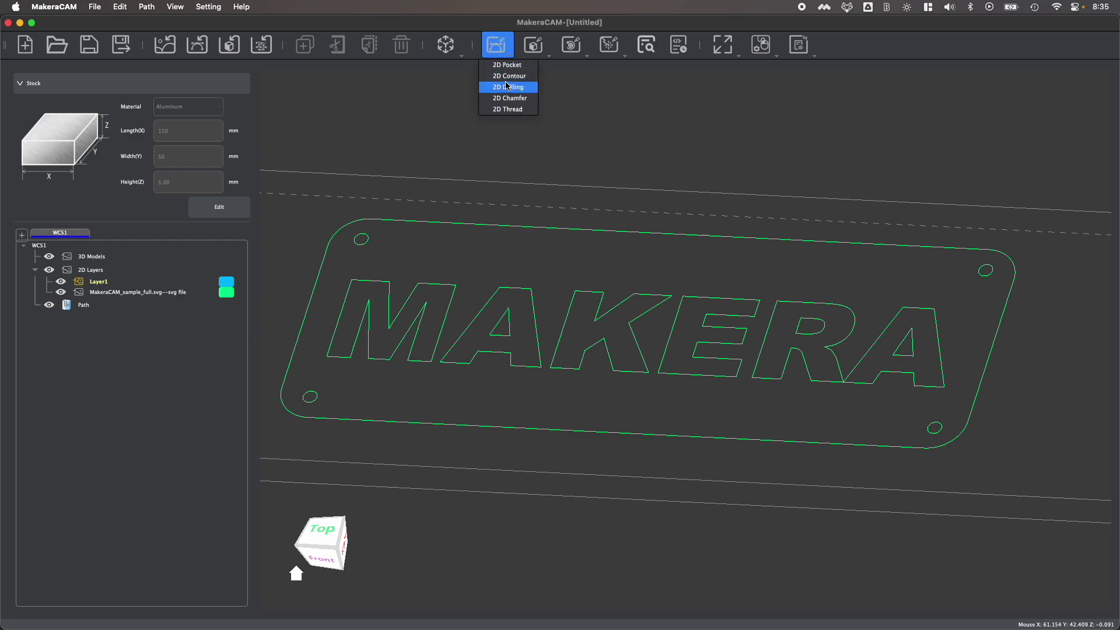
left_click(534, 46)
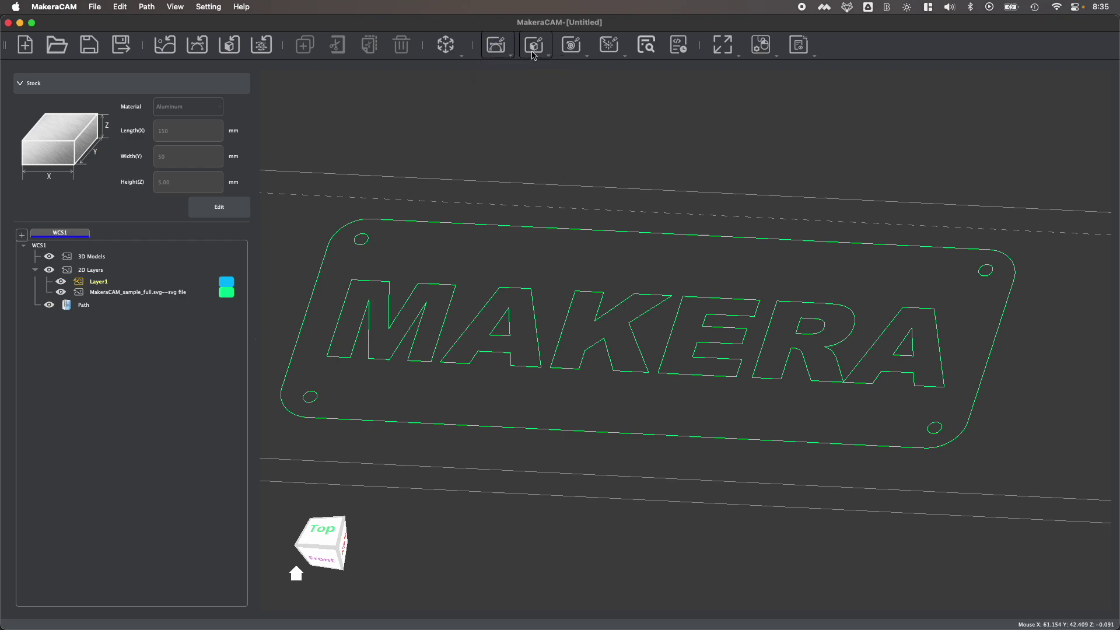
left_click(534, 47)
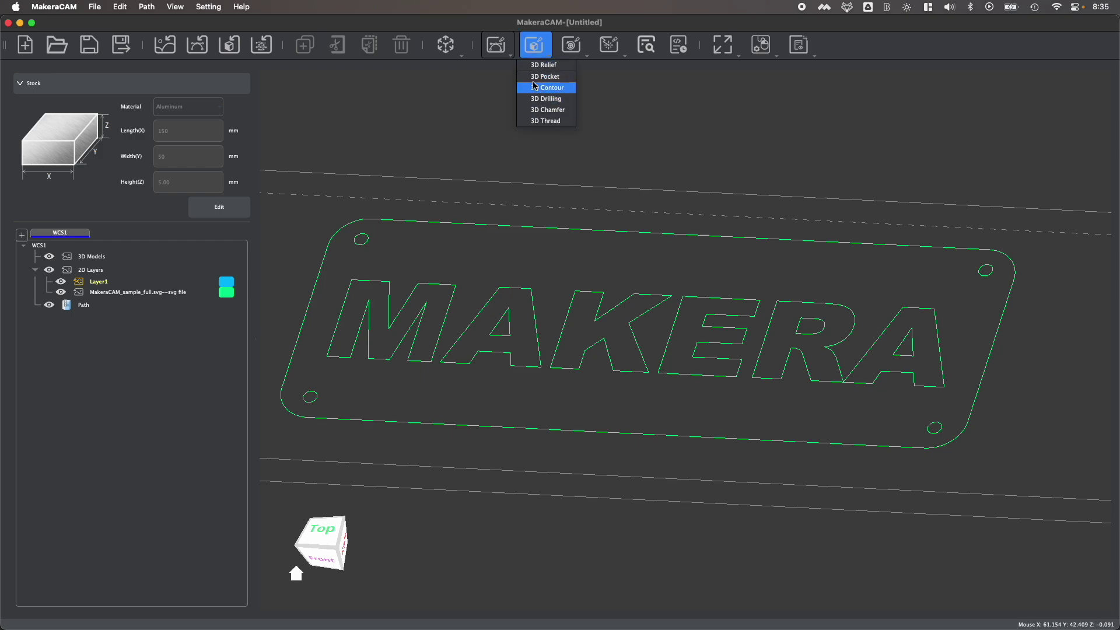
left_click(500, 53)
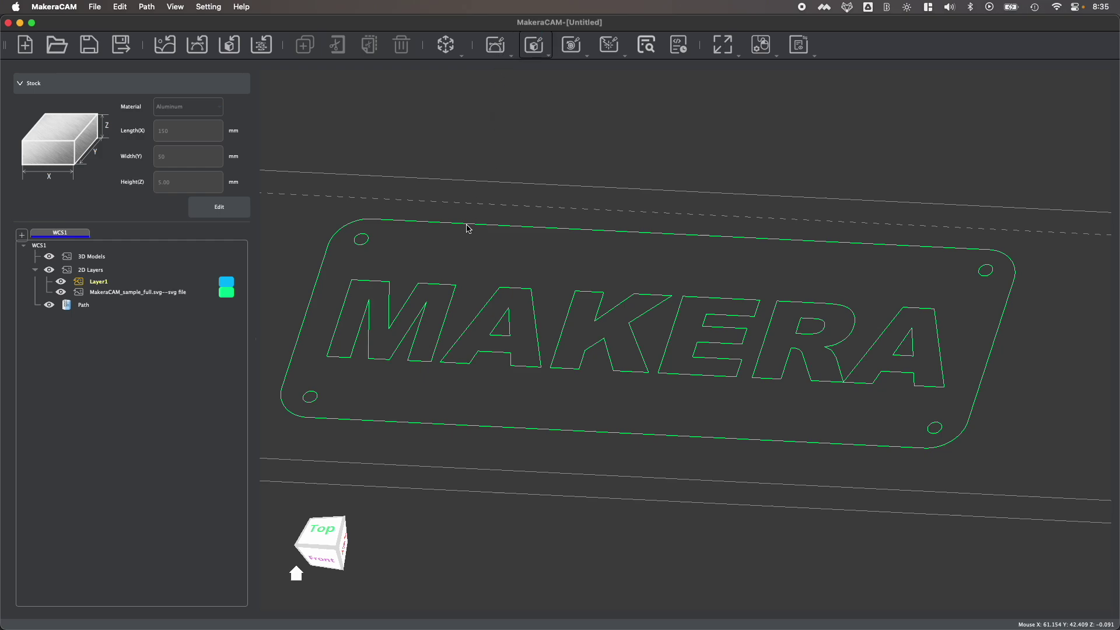
left_click(324, 531)
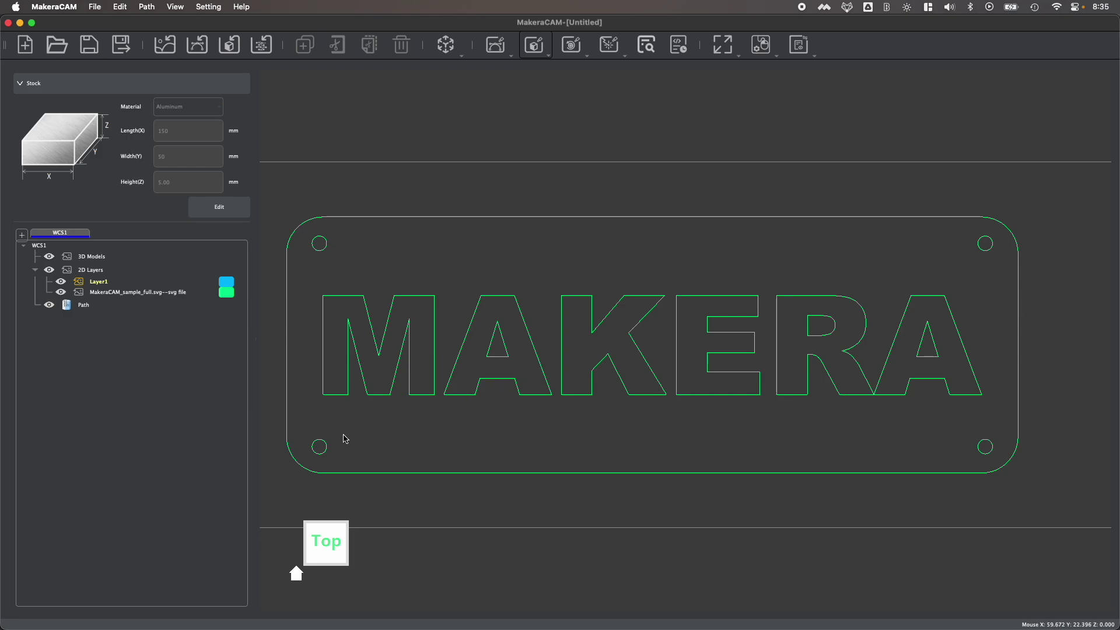
Select the lower-left, upper-left and upper-right corner holes, zooming out and back in.
left_click(321, 443)
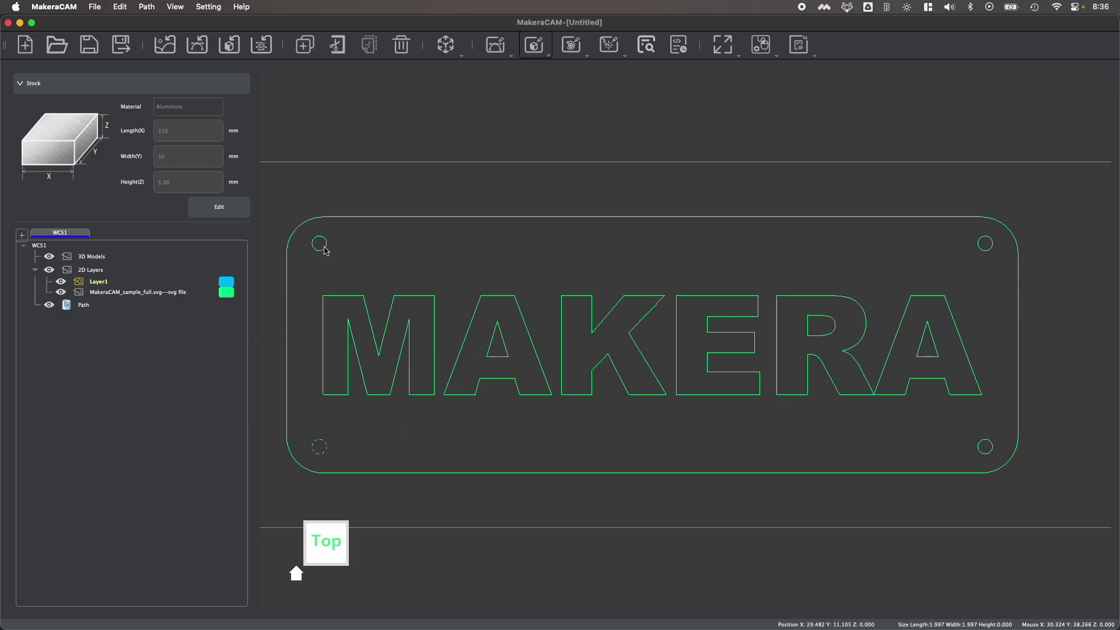
left_click(325, 253, "shift")
left_click(994, 245, "shift")
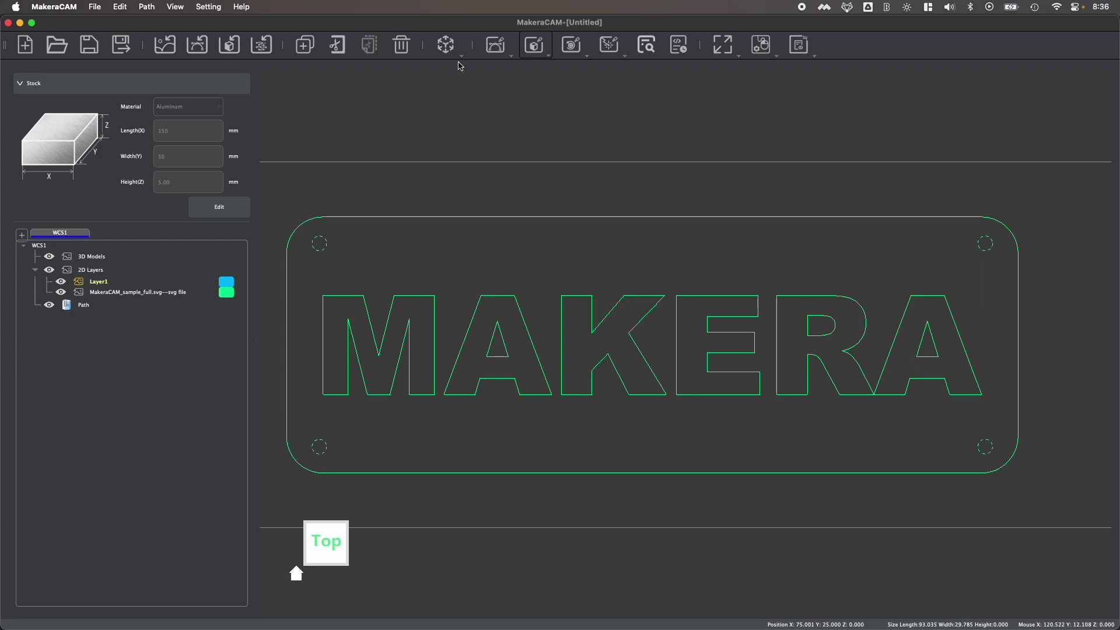
scroll(528, 213, "down", 4)
scroll(532, 215, "up", 2)
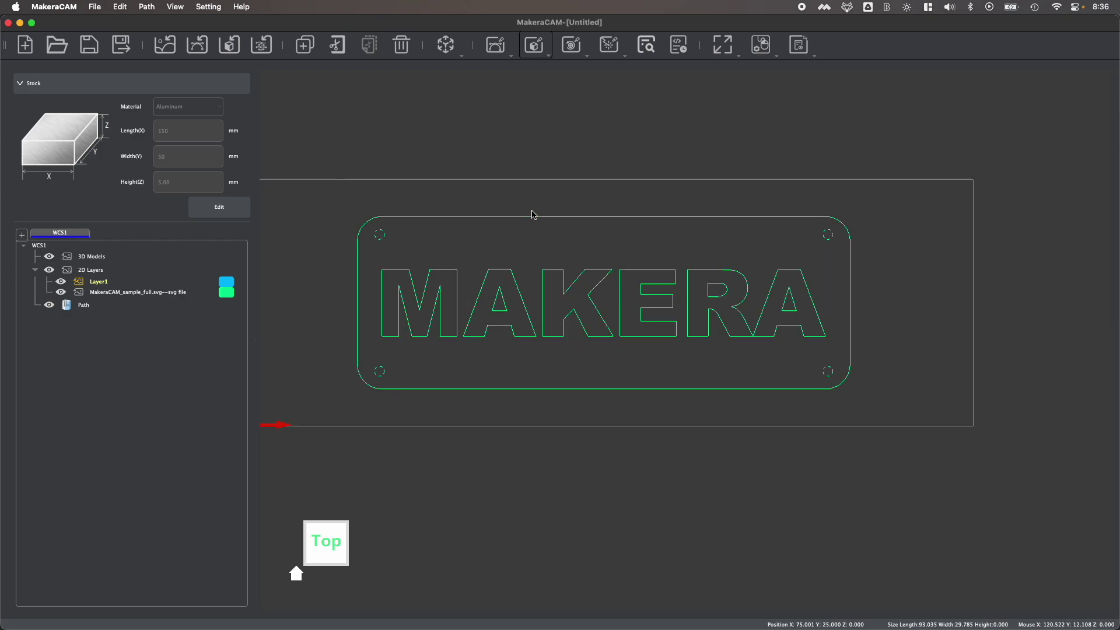
scroll(532, 215, "up", 2)
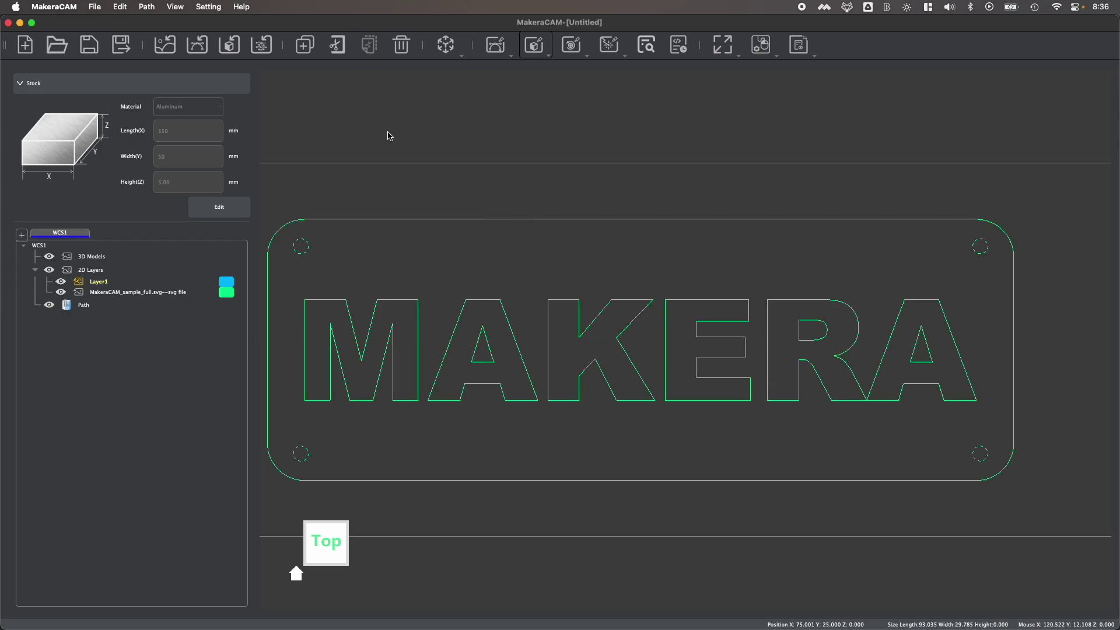
Create a 2D Drilling toolpath and change Drill Tip End Depth from 6.000 to 5.5 mm.
left_click(498, 47)
left_click(512, 89)
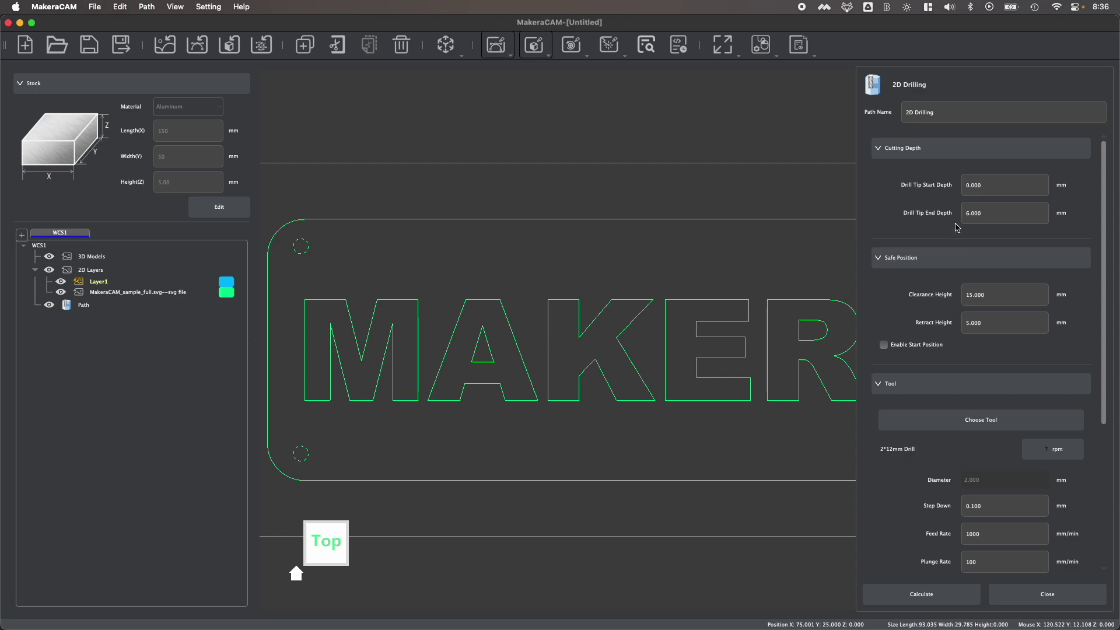
left_click(971, 190)
left_click(977, 208)
left_click_drag(990, 219, 960, 220)
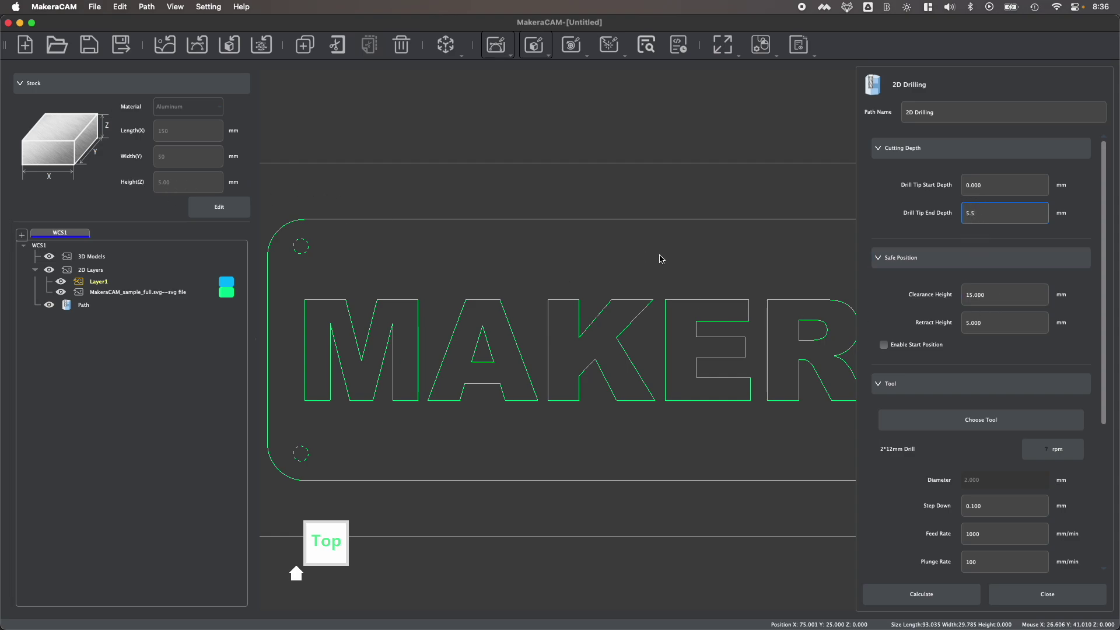
Scroll down the drilling settings past Retract Height to the Tool section.
scroll(994, 300, "down", 2)
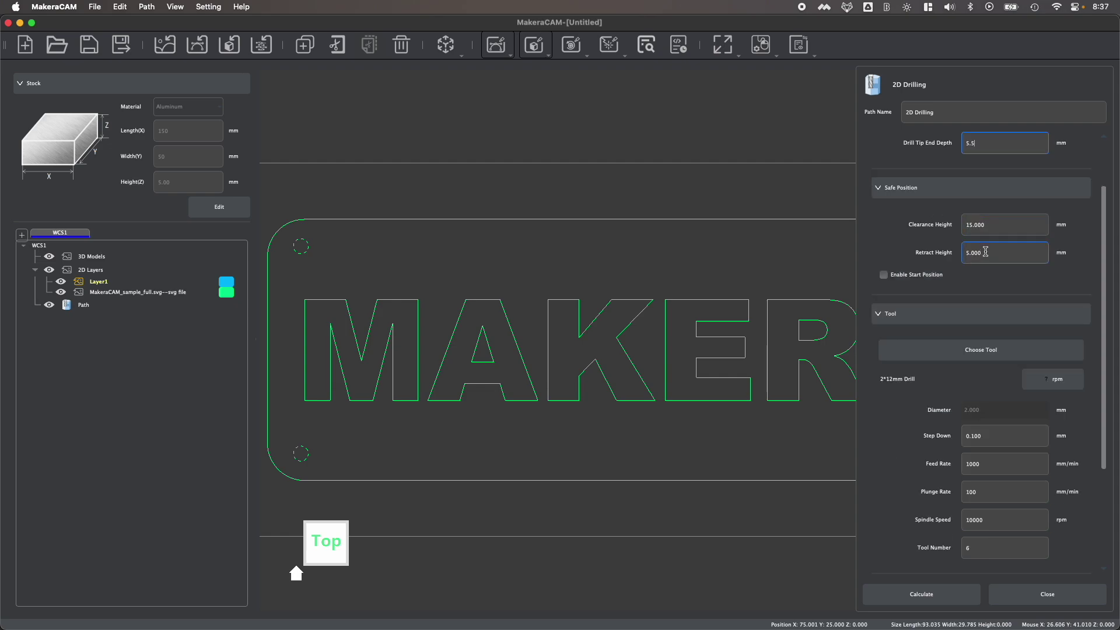
scroll(989, 225, "down", 1)
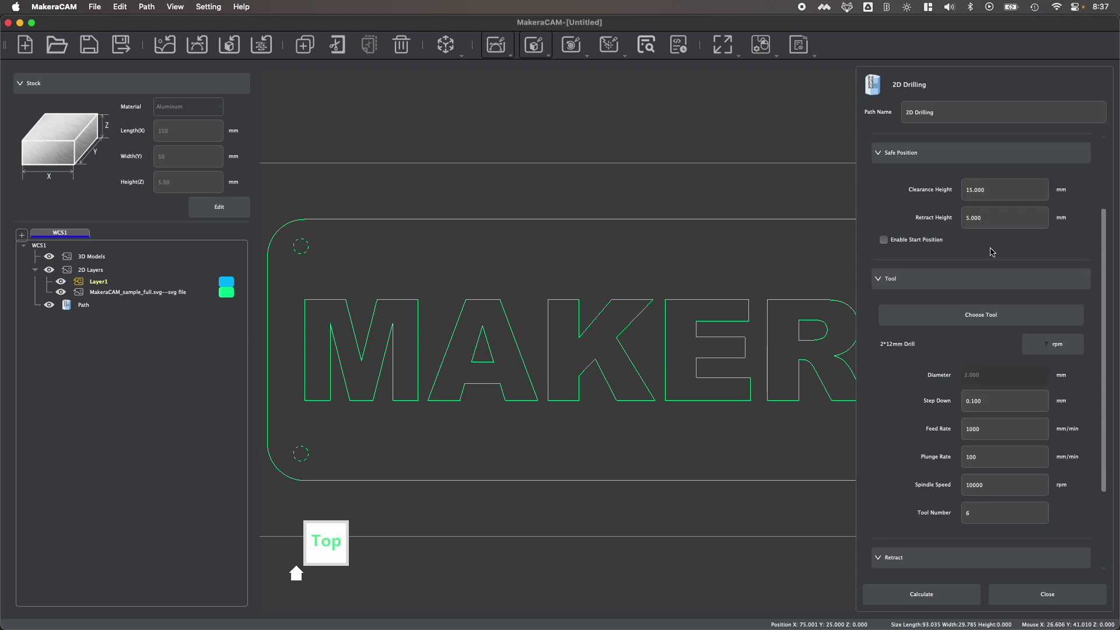
left_click(988, 211)
scroll(989, 213, "down", 1)
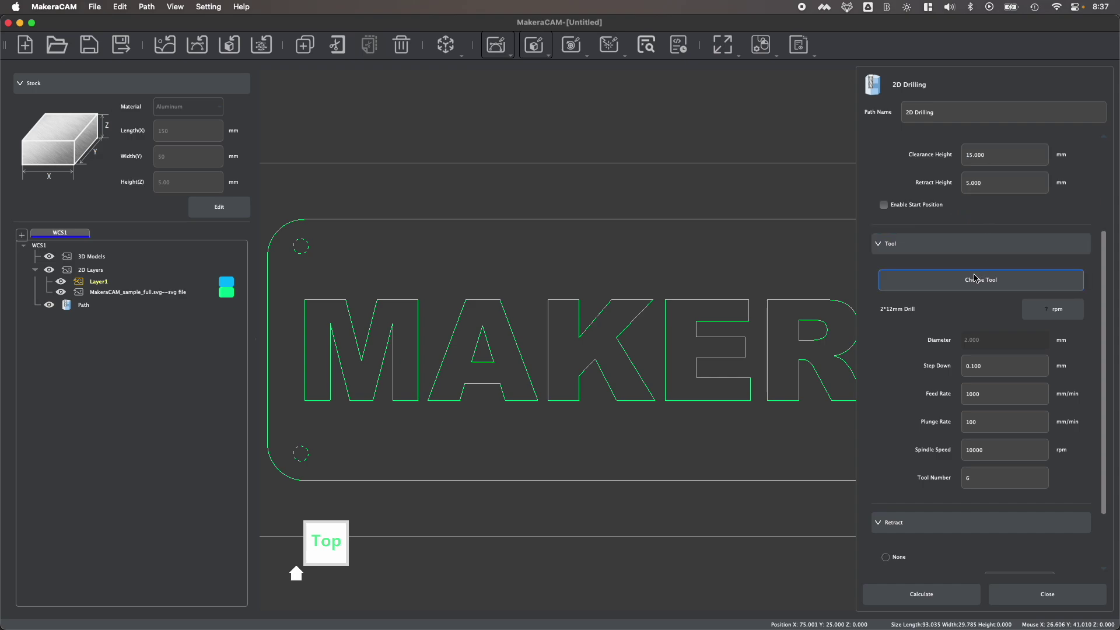
Choose the 2.5*12mm Drill from the Tool Magazine's Drill group as tool 1.
left_click(964, 280)
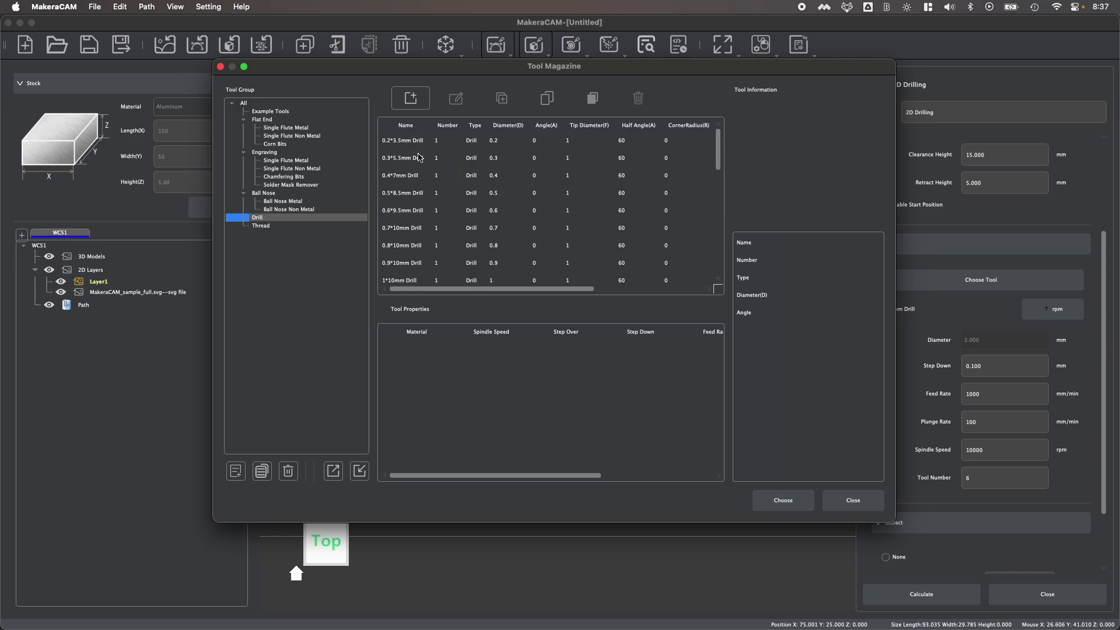
scroll(421, 156, "down", 6)
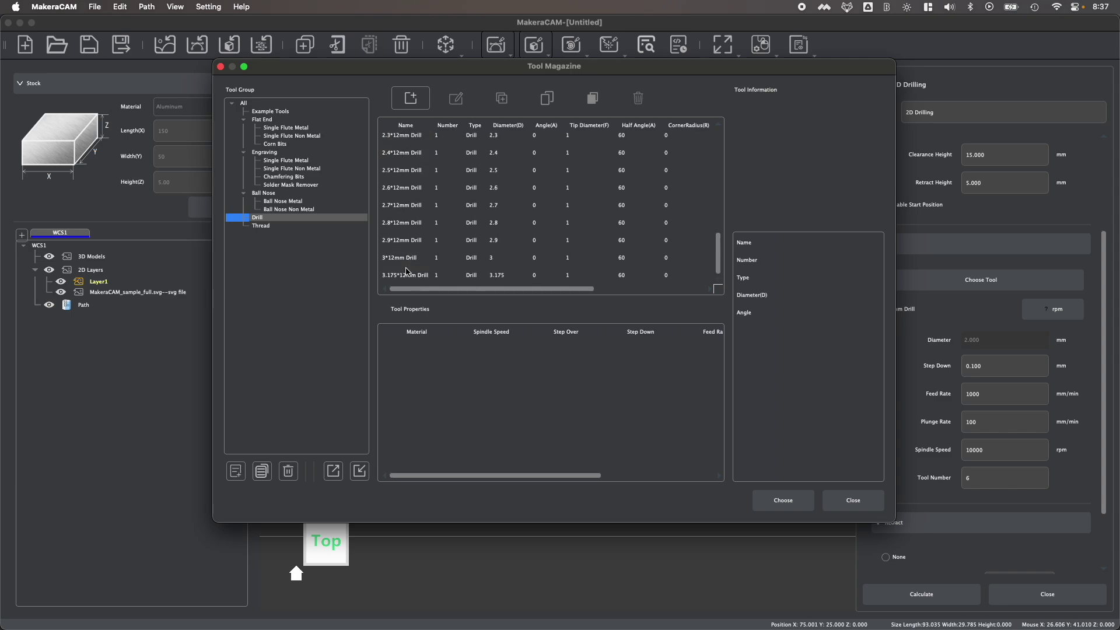
scroll(408, 233, "up", 5)
scroll(406, 181, "up", 3)
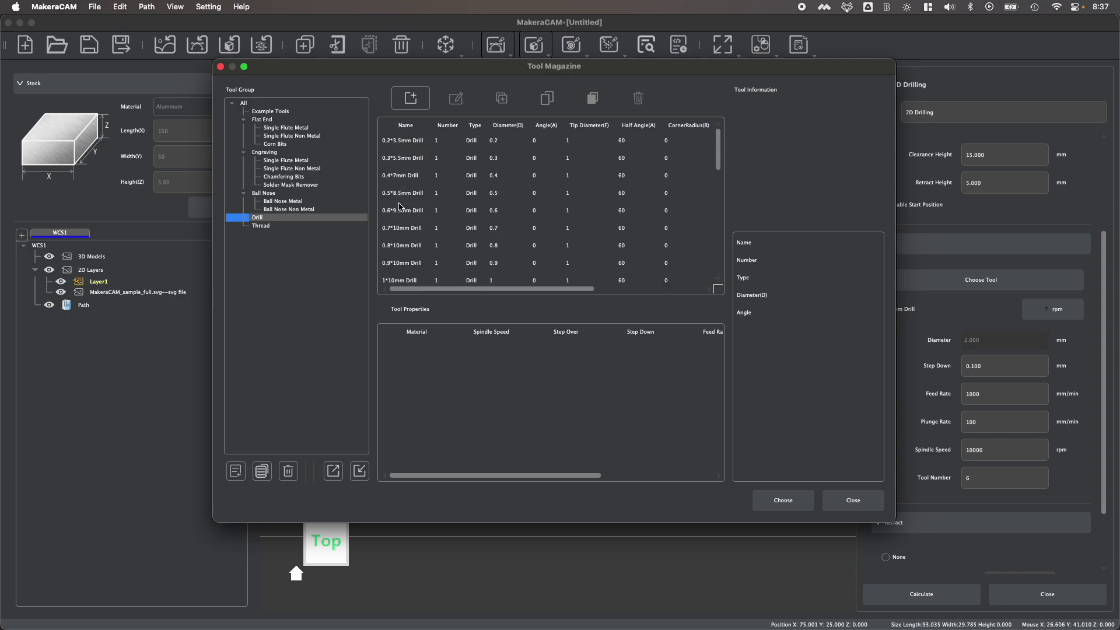
scroll(408, 181, "down", 5)
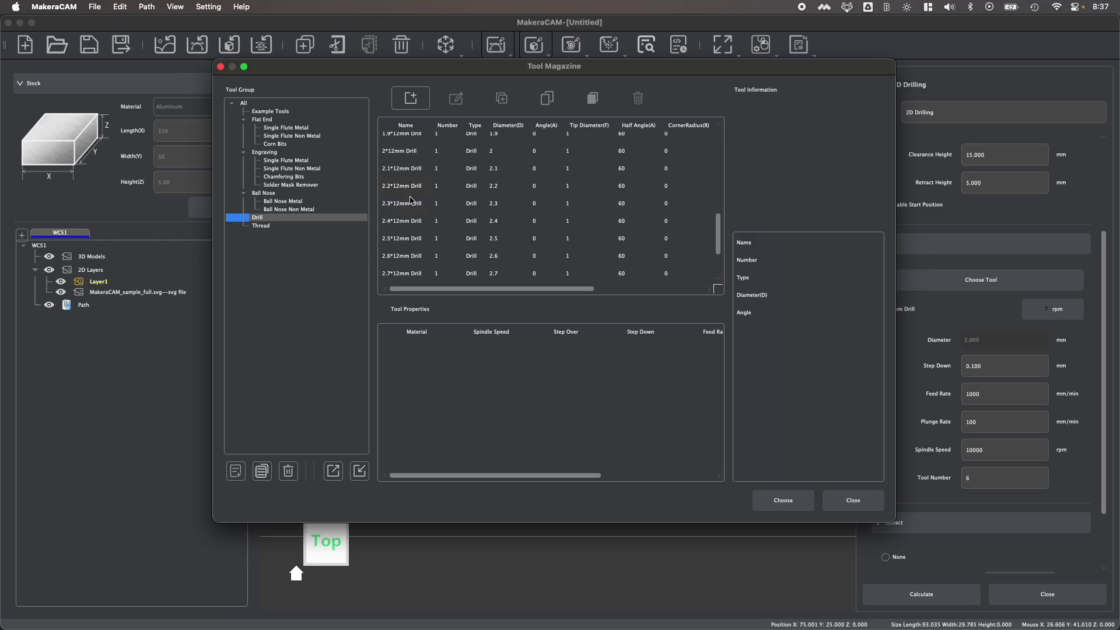
left_click(408, 241)
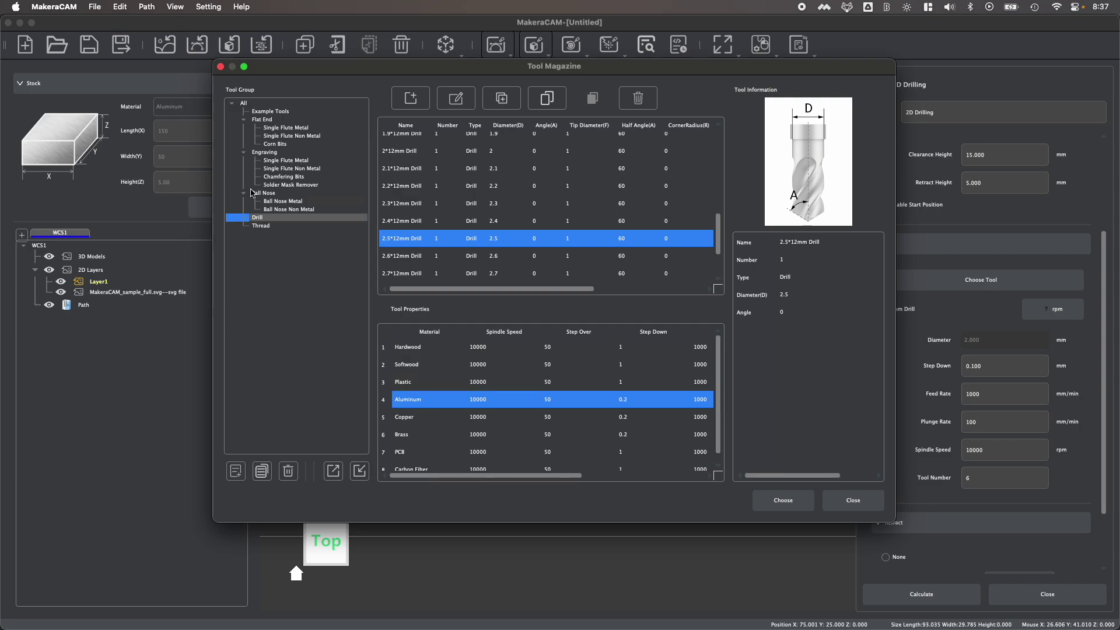
left_click(783, 500)
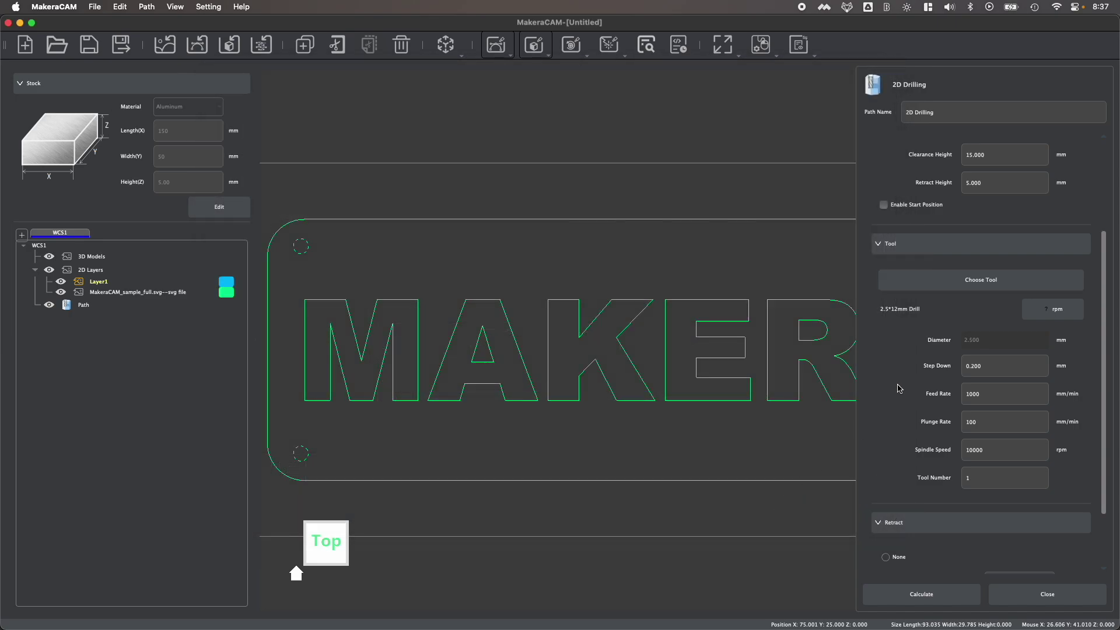
left_click(979, 470)
left_click(990, 429)
scroll(1005, 371, "down", 2)
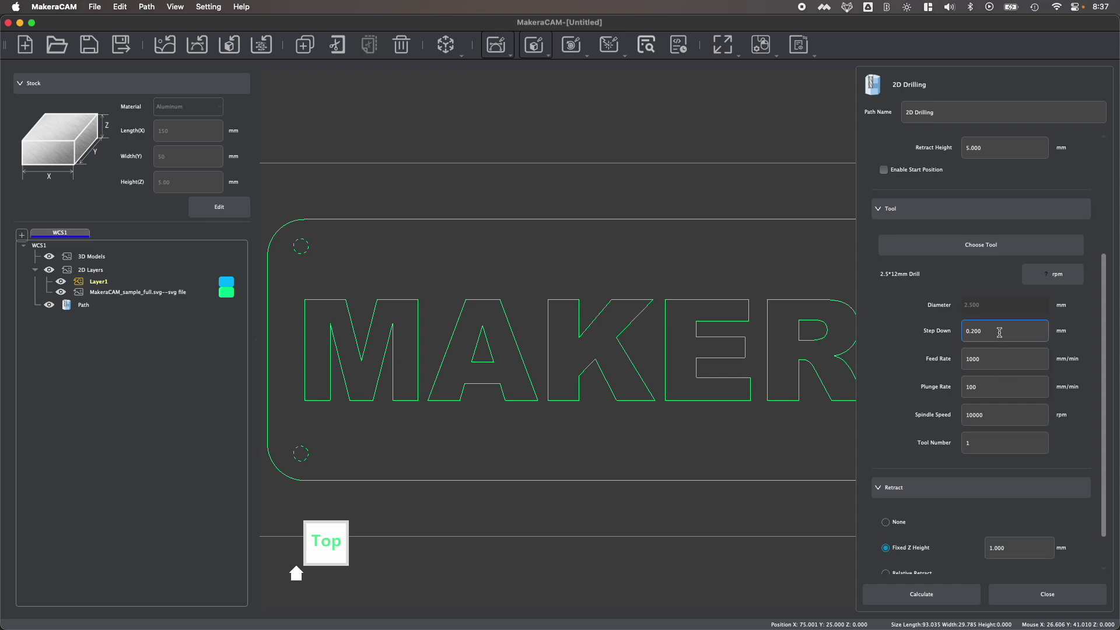
left_click_drag(998, 332, 963, 330)
scroll(986, 337, "down", 1)
double_click(980, 407)
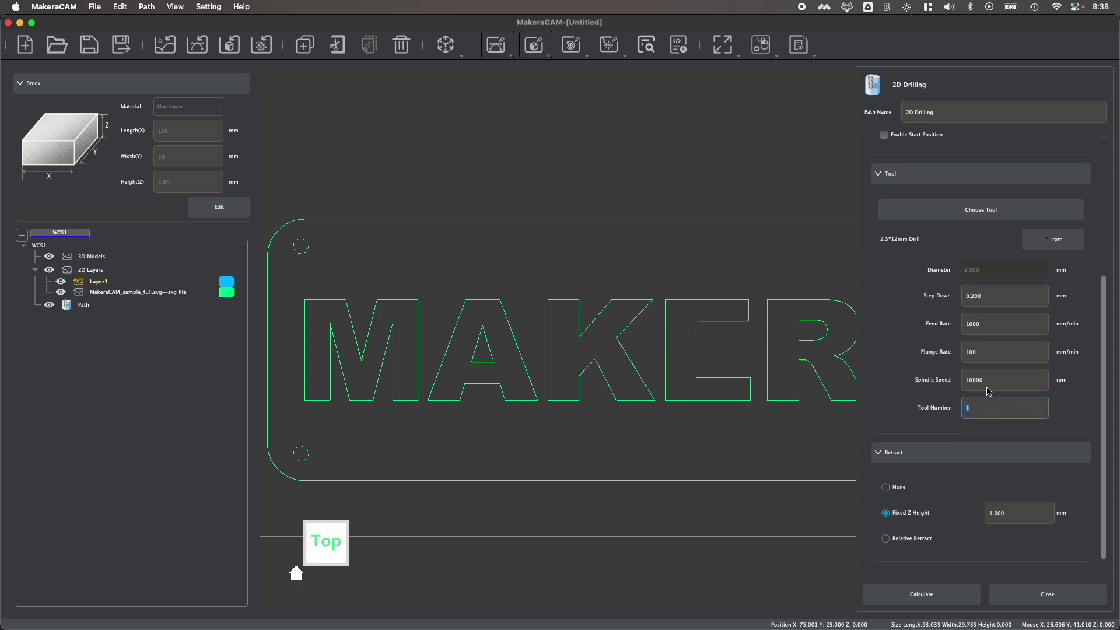
double_click(966, 409)
scroll(928, 461, "down", 1)
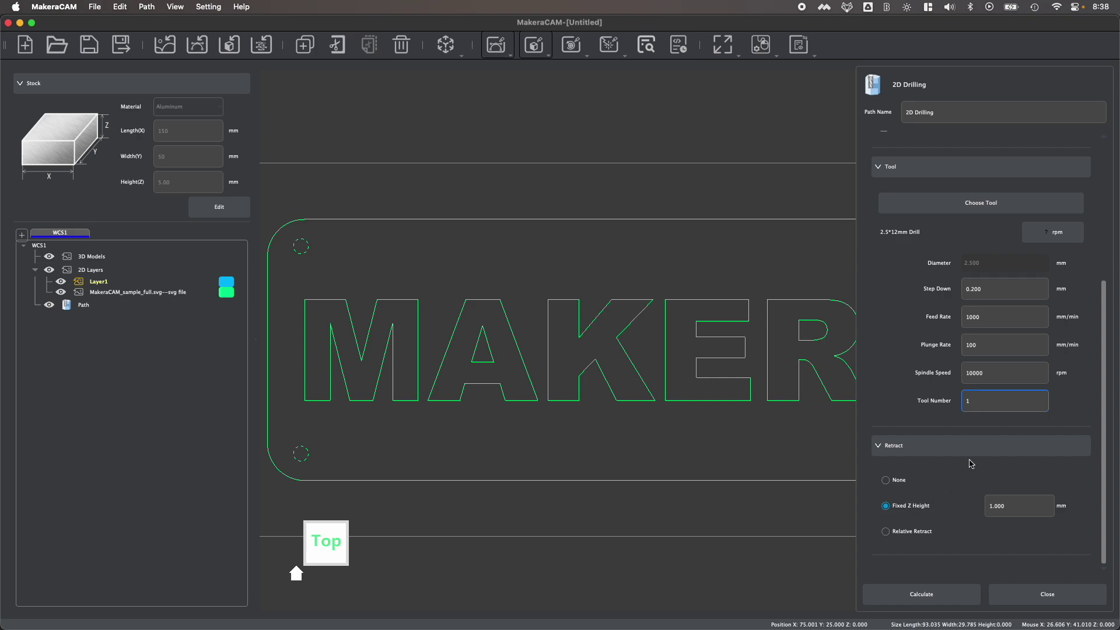
Switch the retract mode from Fixed Z Height to Relative Retract with a 1 mm value.
left_click(889, 482)
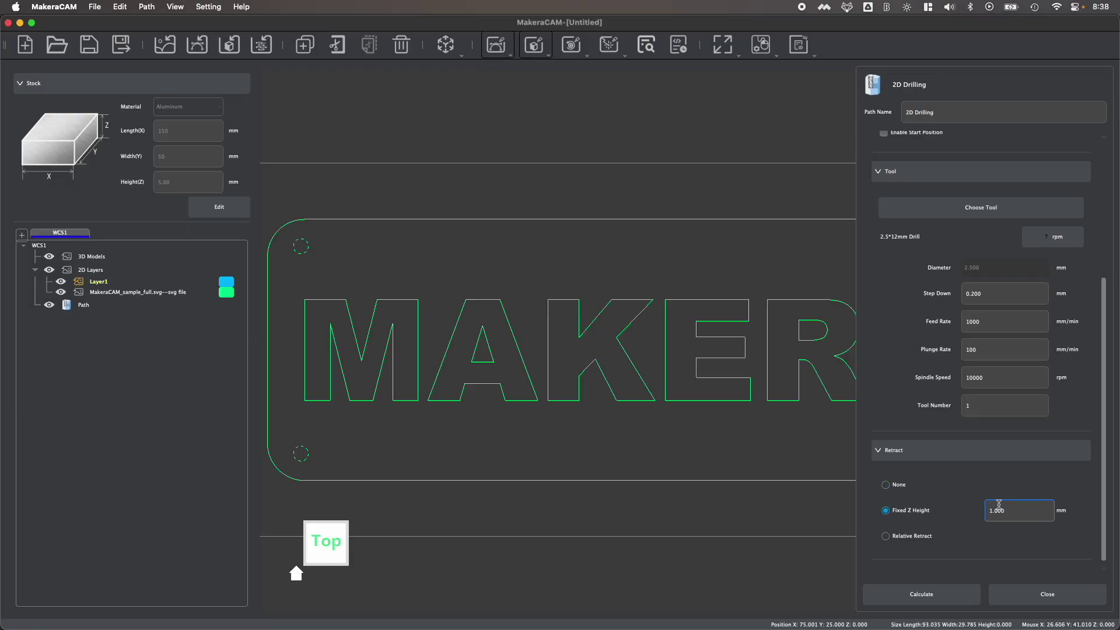
left_click_drag(1016, 509, 971, 510)
left_click(885, 536)
left_click(1009, 534)
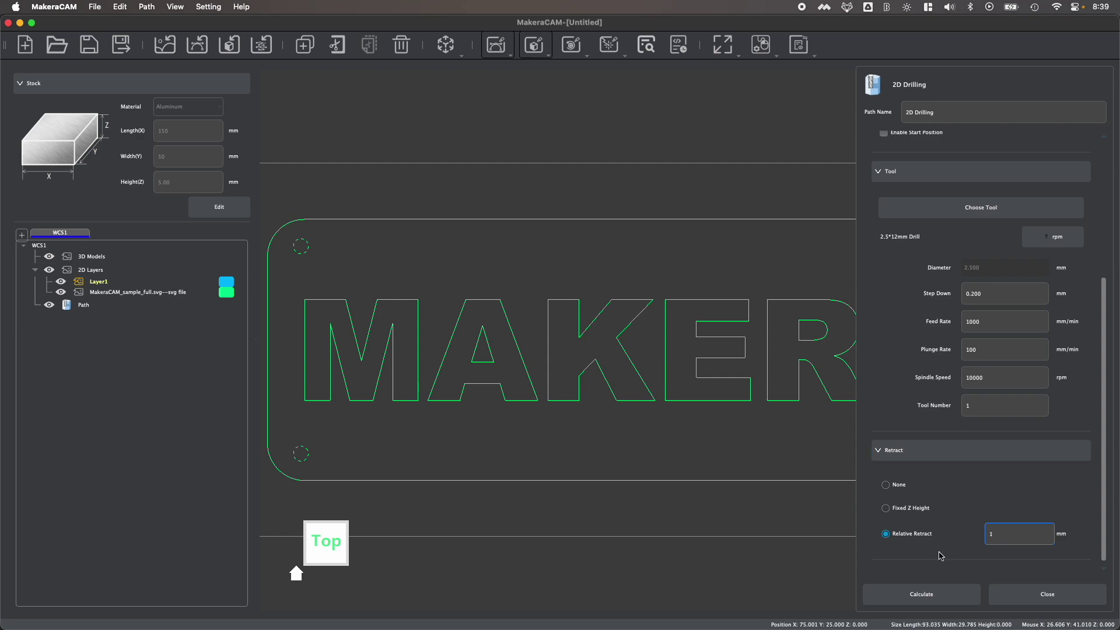
Calculate the [T1]2D Drilling toolpath and inspect its four corner-hole plunges from the front.
left_click(938, 594)
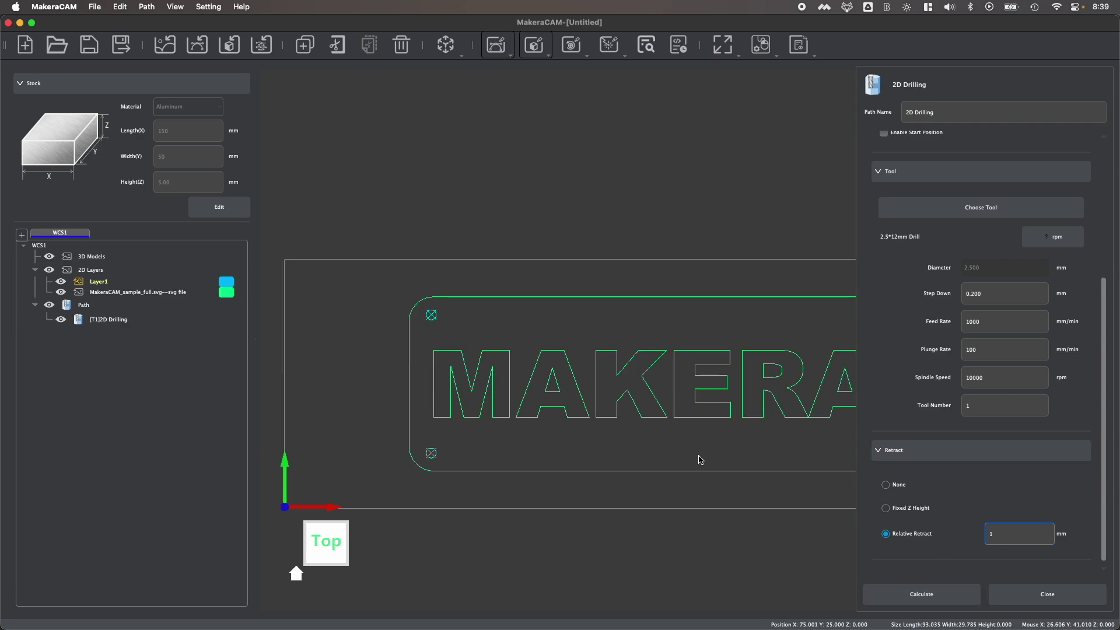
left_click_drag(319, 551, 325, 561)
scroll(753, 321, "up", 5)
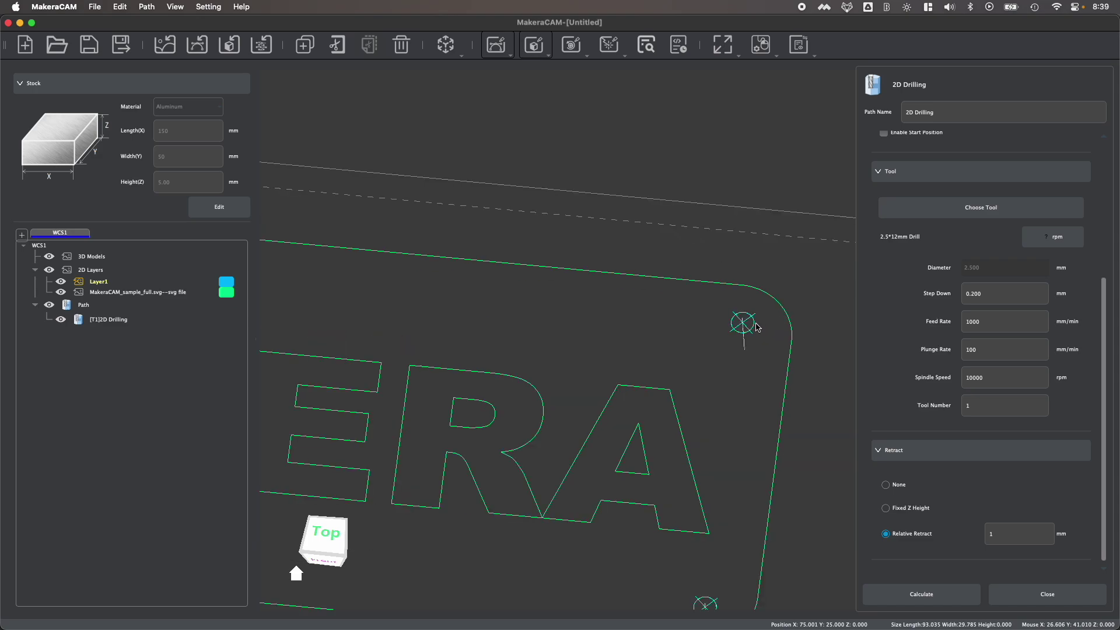
scroll(728, 344, "down", 2)
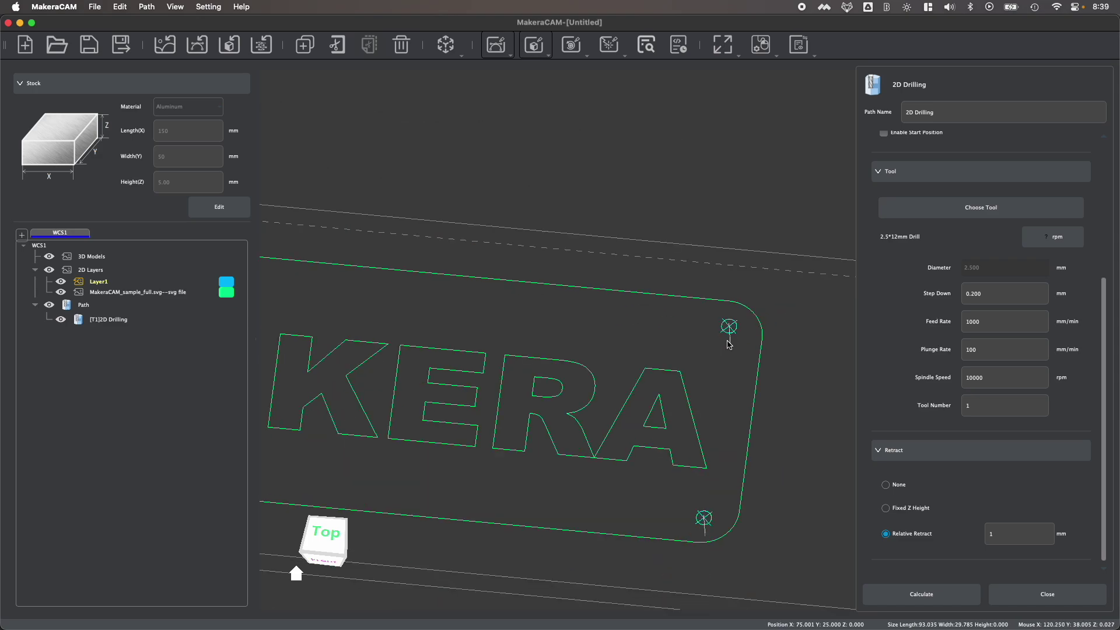
left_click(331, 556)
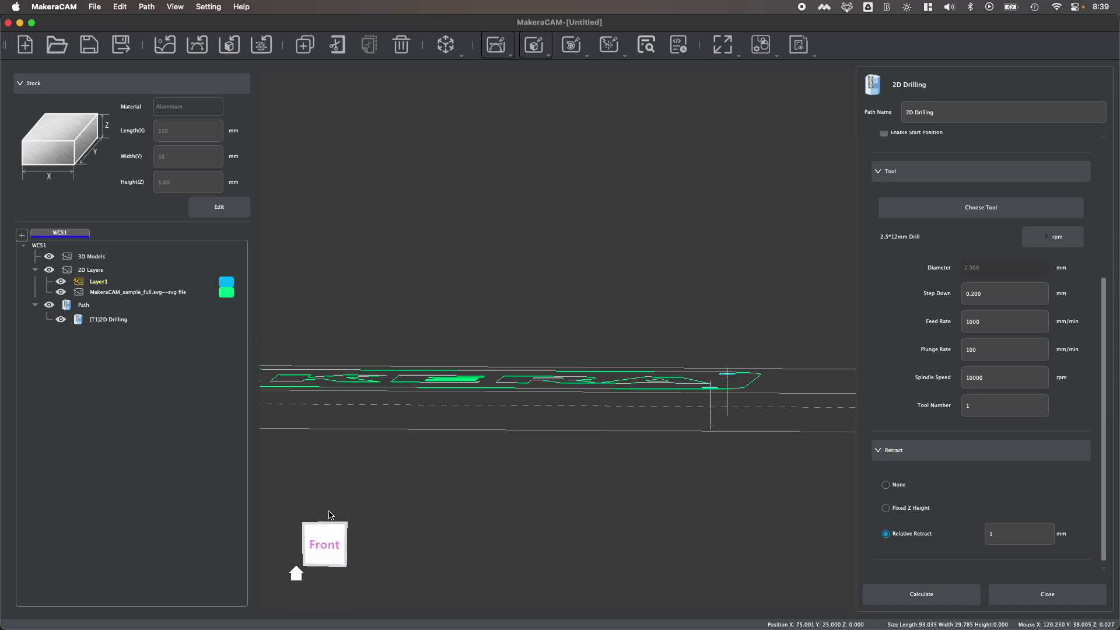
middle_click_drag(328, 515, 532, 380)
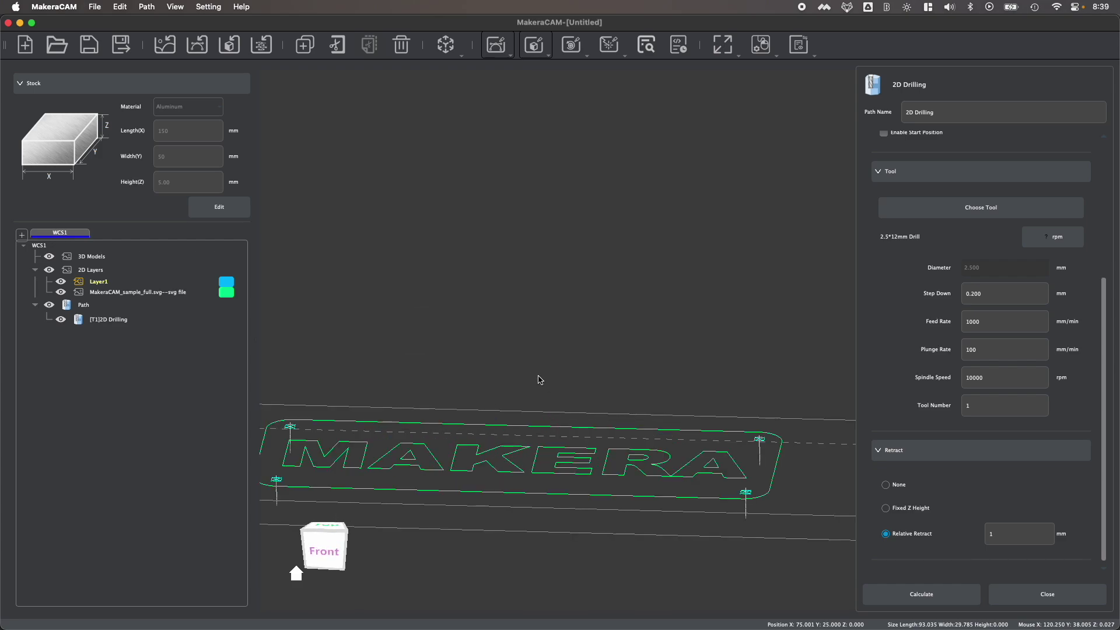
left_click(309, 545)
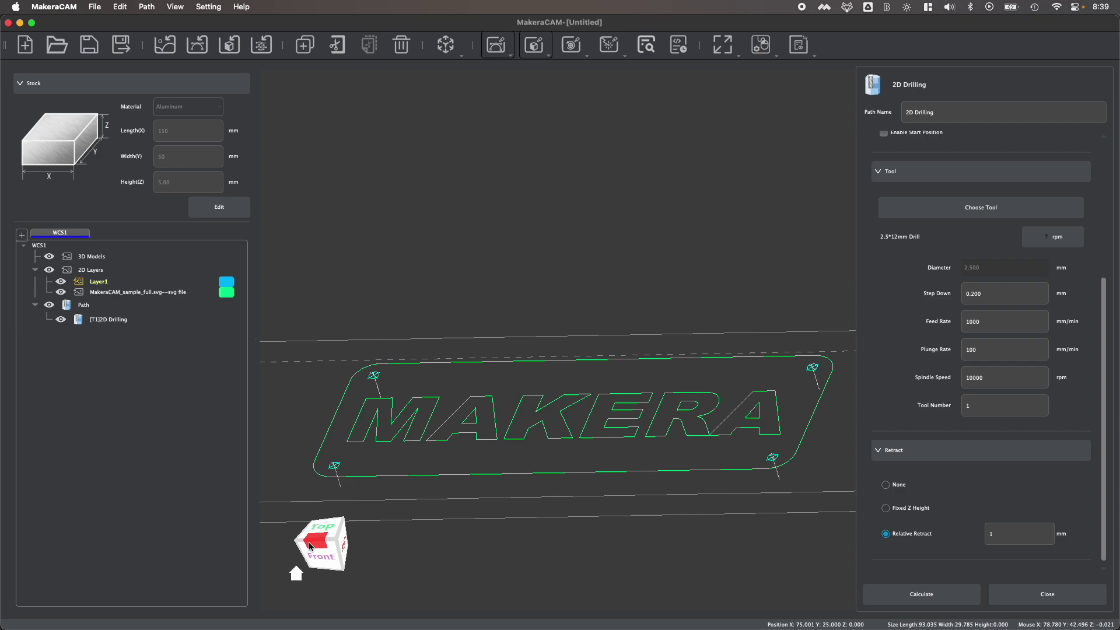